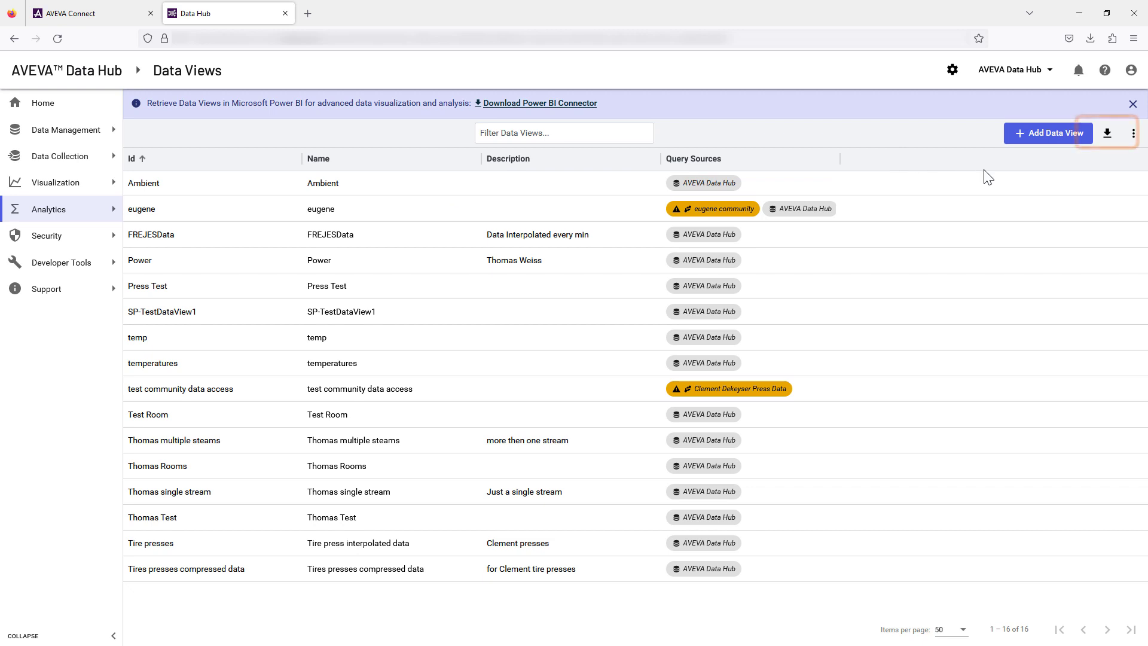
Download the 64-bit Power BI Connector installer from the Data Views page and show the downloaded file in its folder.
{"action": "left_click", "coordinate": [1107, 134]}
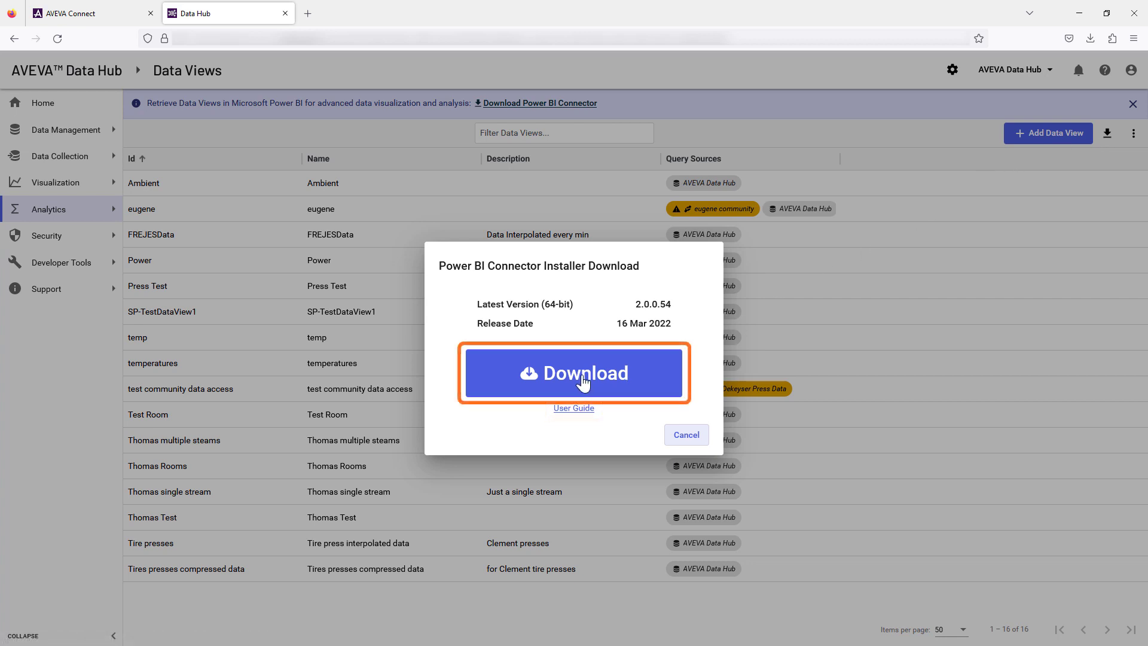
{"action": "left_click", "coordinate": [583, 381]}
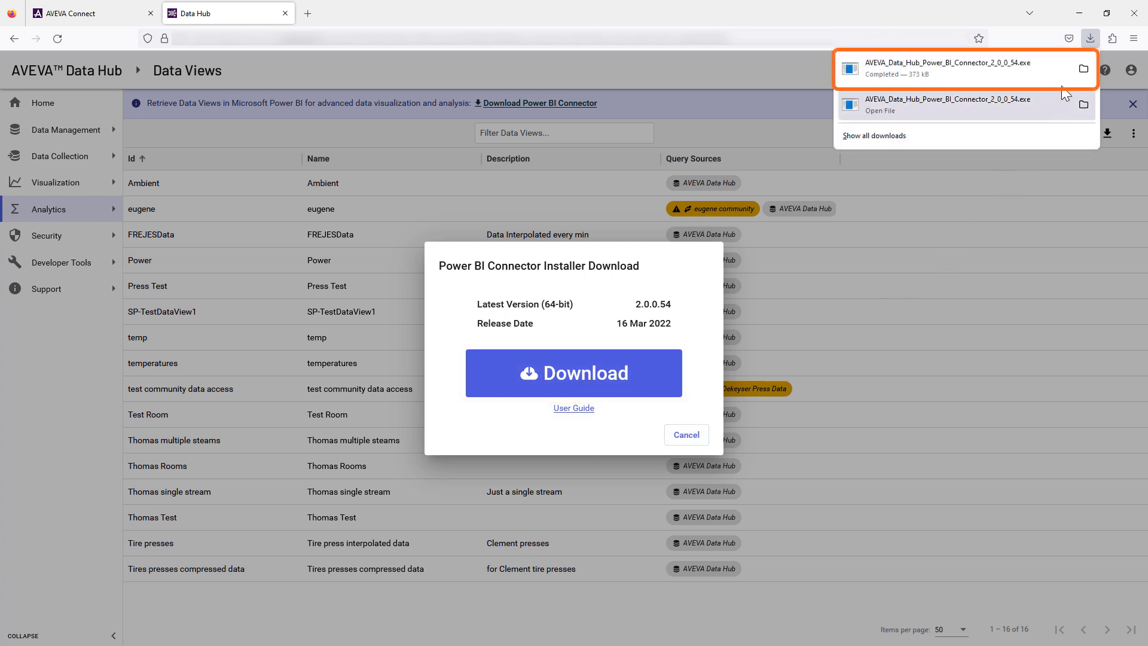
{"action": "left_click", "coordinate": [1081, 68]}
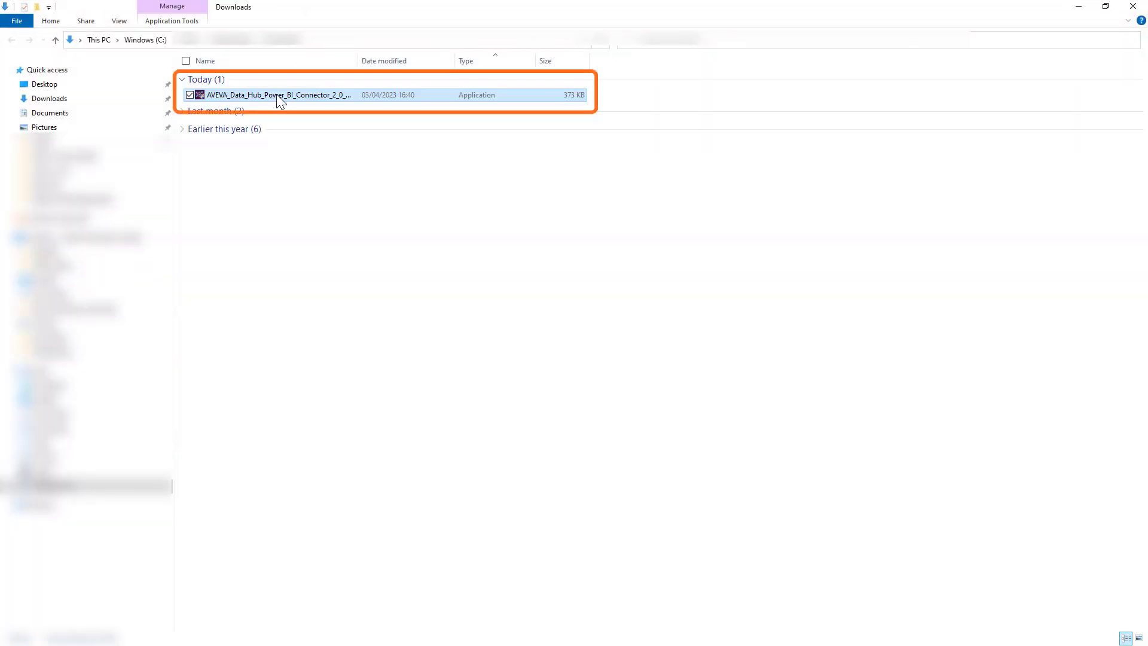
Run the downloaded connector installer and complete the setup with the default extraction path and destination folder.
{"action": "right_click", "coordinate": [273, 95]}
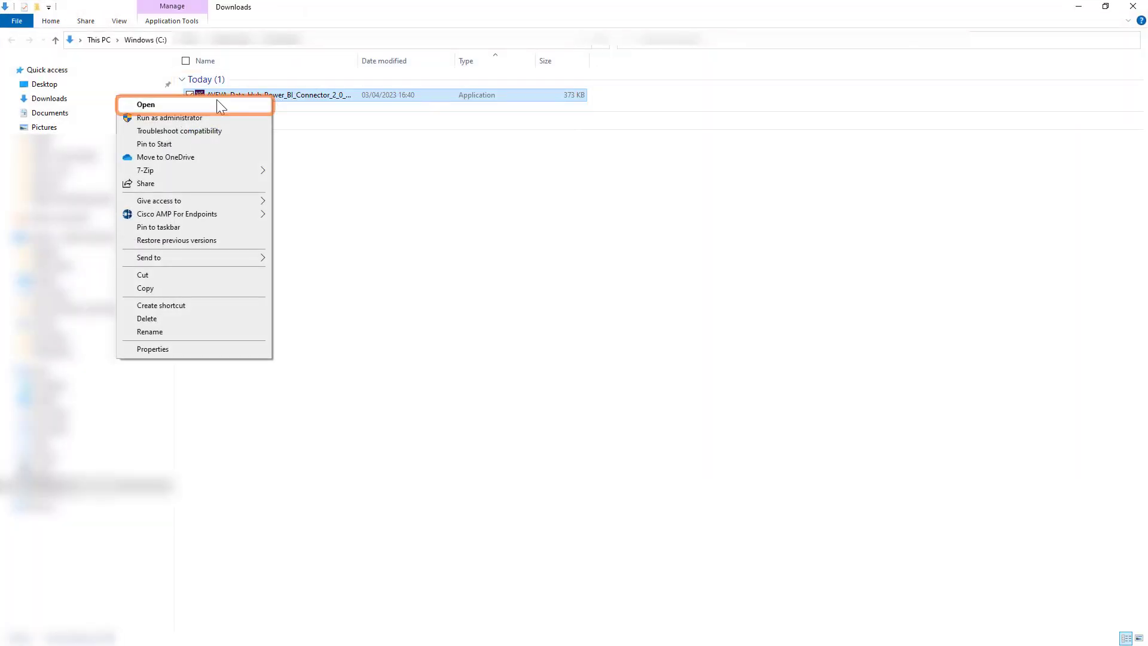
{"action": "left_click", "coordinate": [171, 108]}
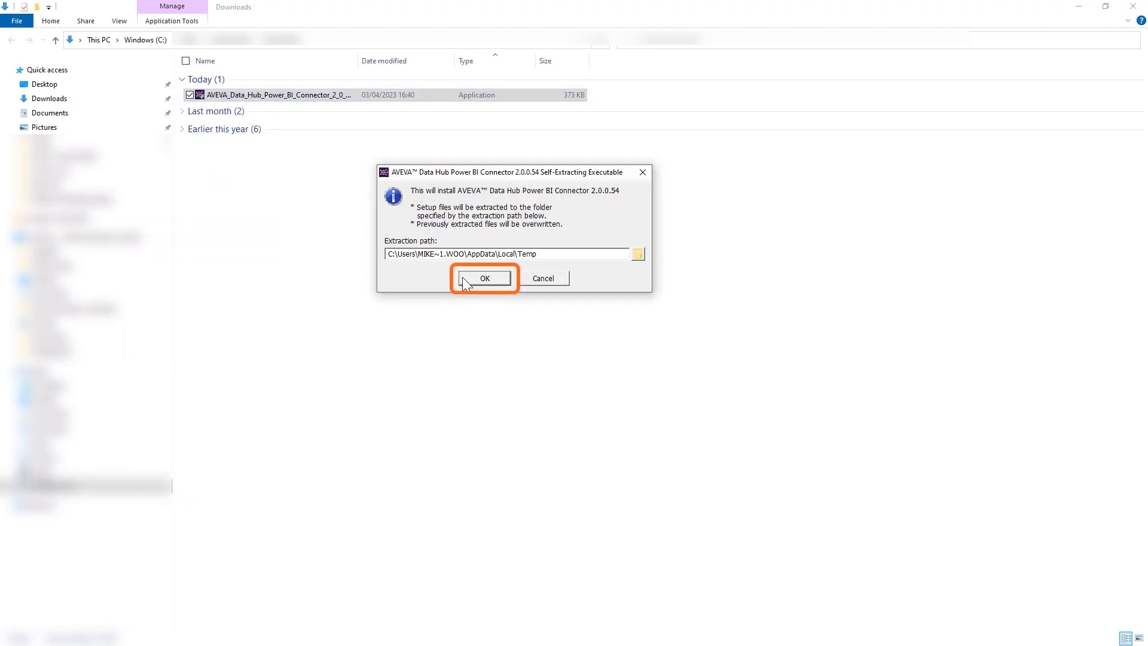
{"action": "left_click", "coordinate": [478, 277]}
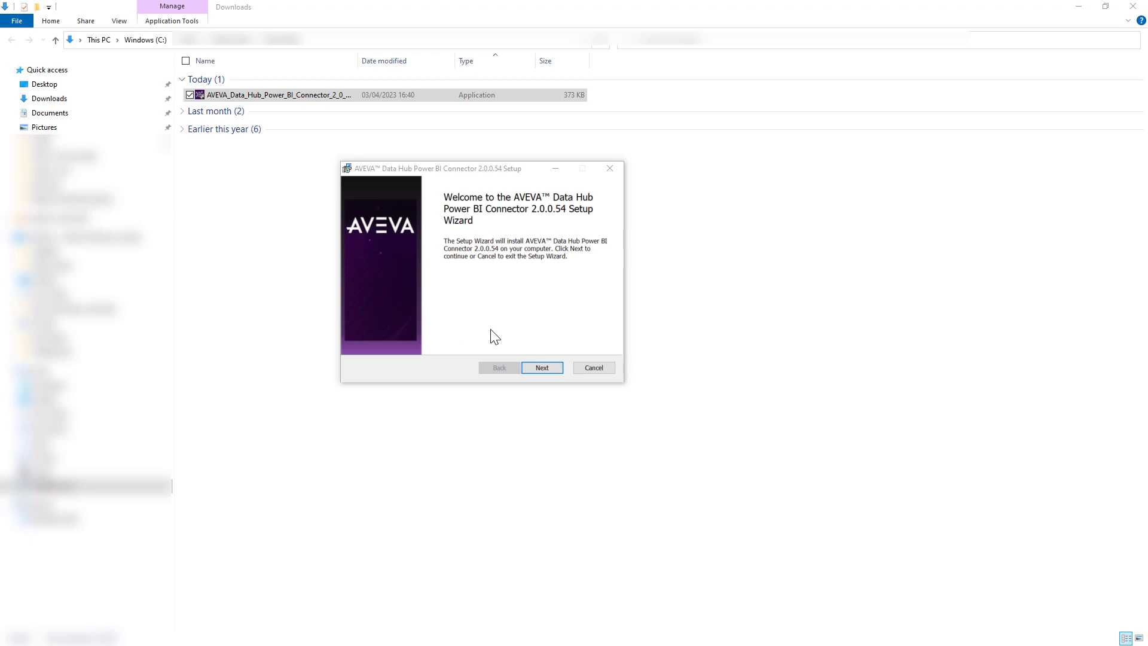
{"action": "left_click", "coordinate": [544, 367]}
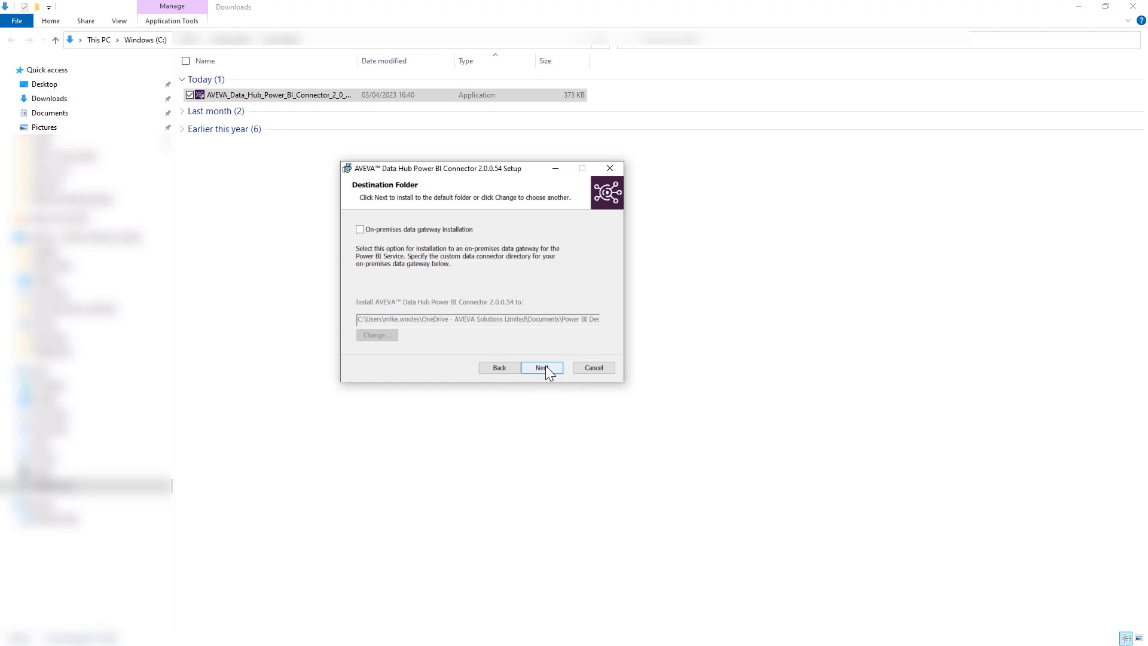
{"action": "left_click", "coordinate": [545, 366]}
{"action": "left_click", "coordinate": [545, 367]}
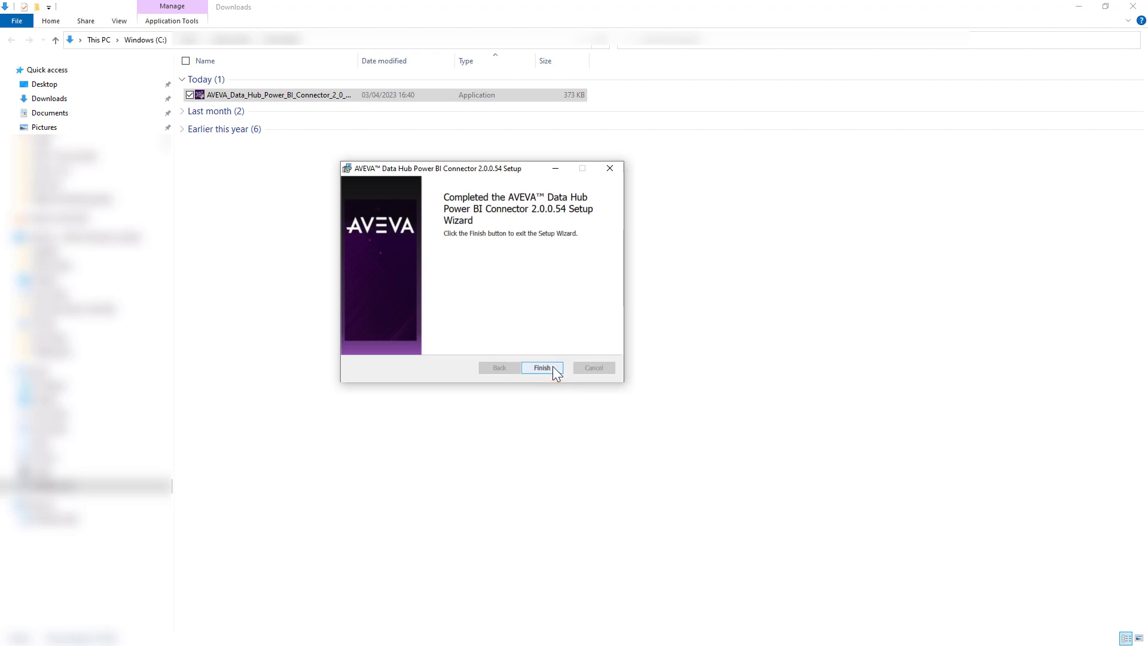
{"action": "left_click", "coordinate": [541, 367]}
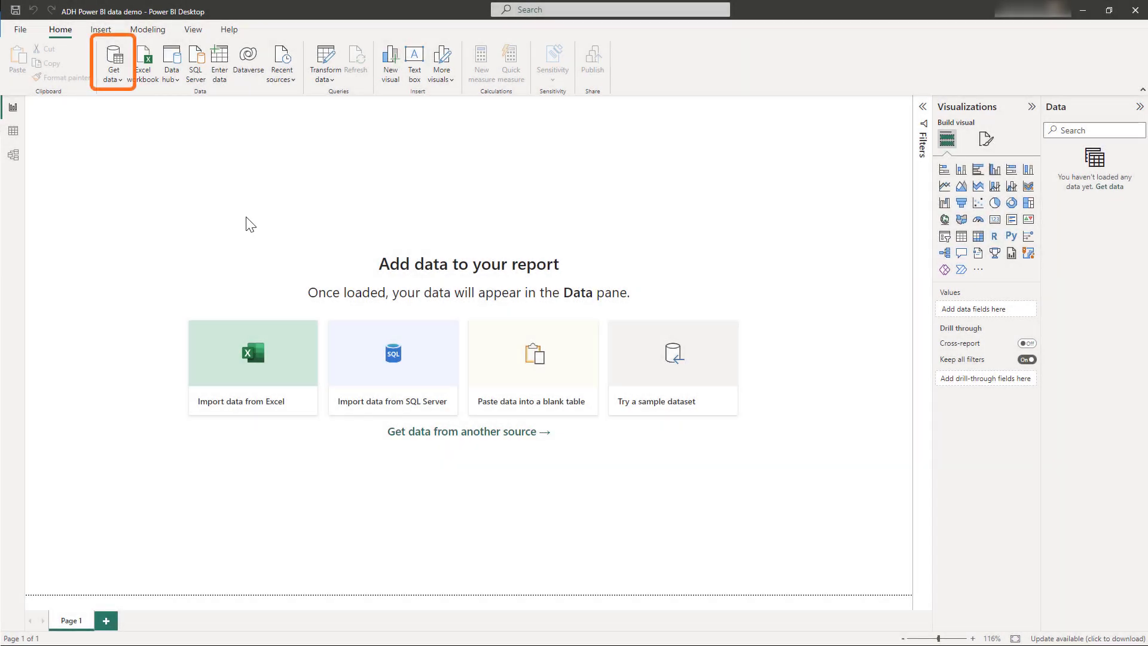
In Power BI Desktop, search the data sources for AVEVA and connect to AVEVA Data Hub Data Views.
{"action": "left_click", "coordinate": [117, 77]}
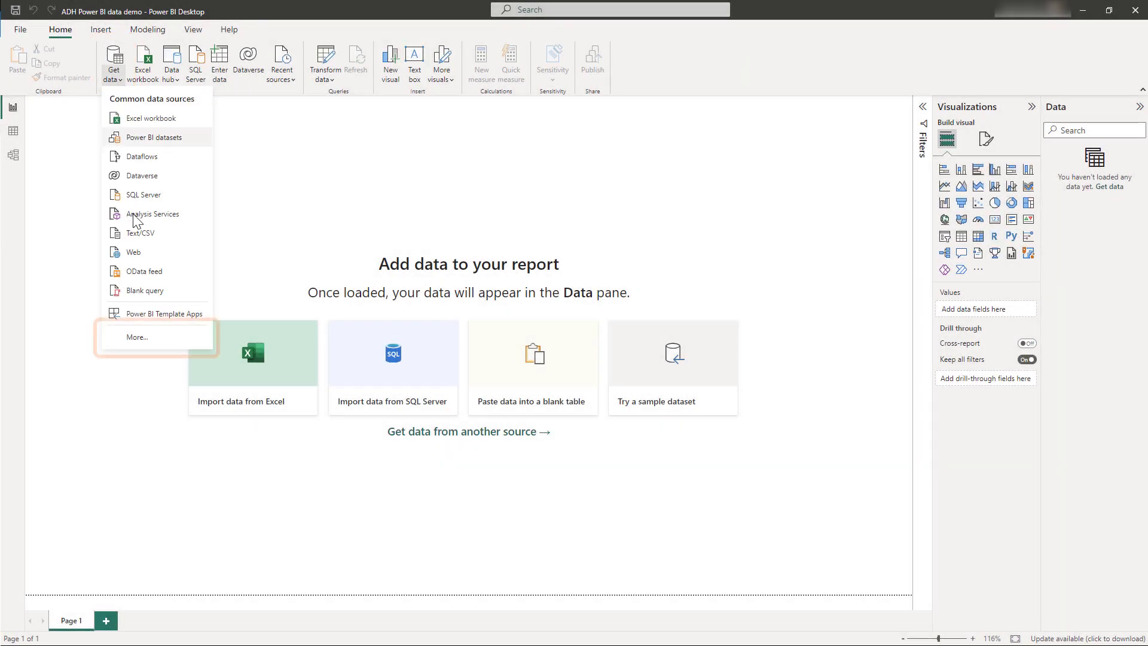
{"action": "left_click", "coordinate": [143, 337]}
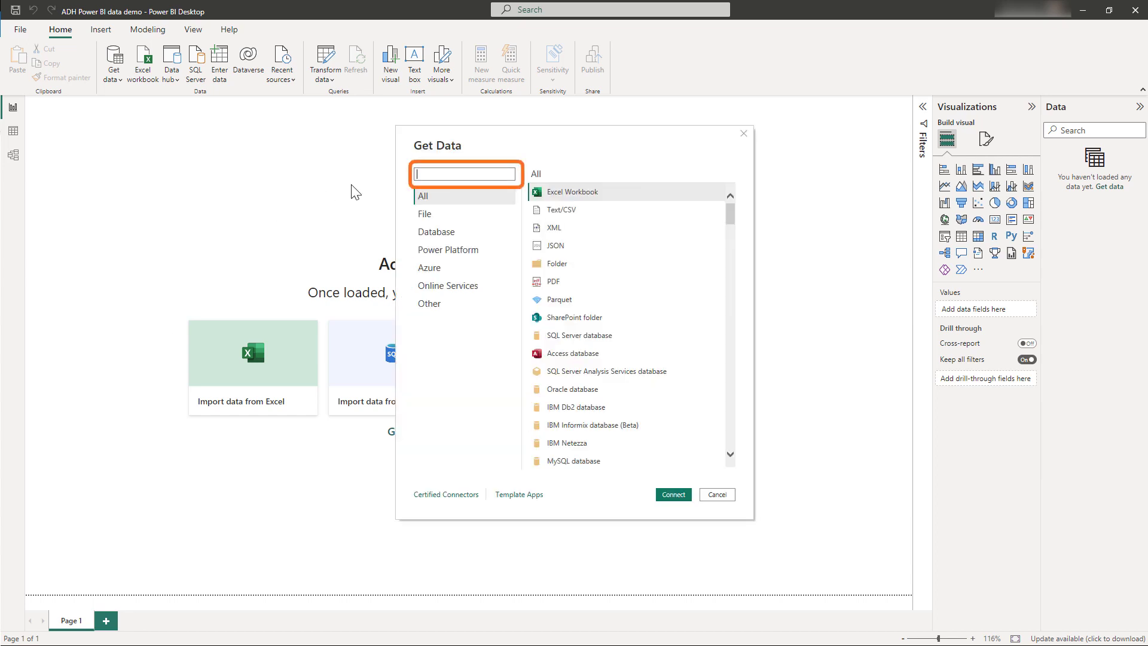
{"action": "type", "text": "AVEVA"}
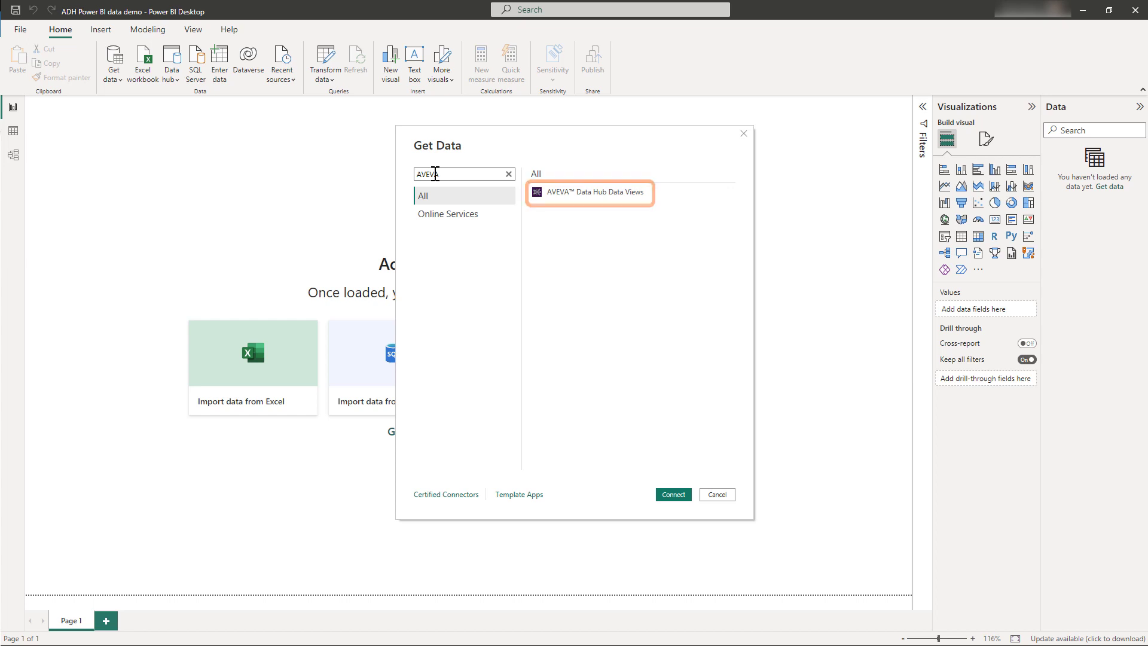
{"action": "left_click", "coordinate": [572, 192]}
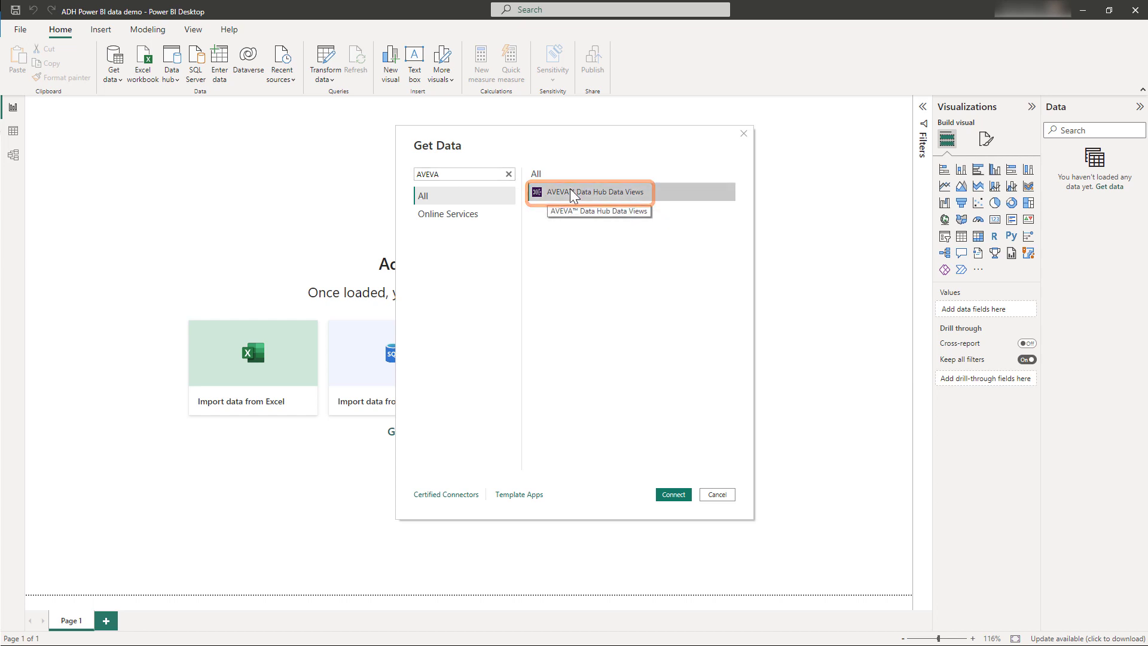
{"action": "left_click", "coordinate": [673, 495]}
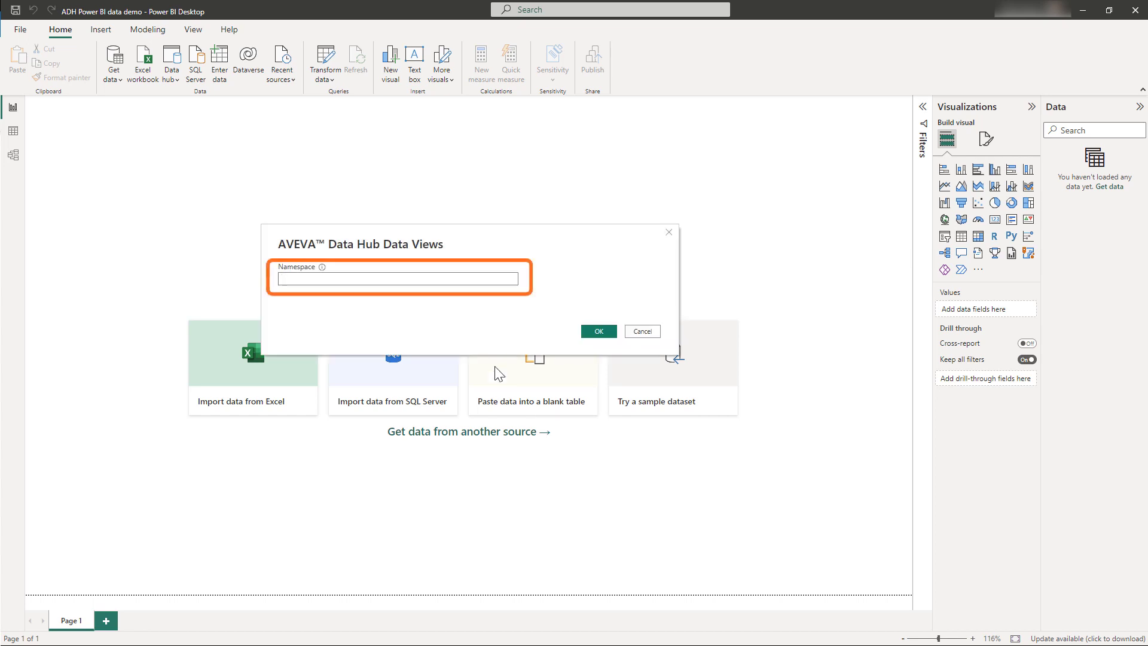
Set the namespace for the AVEVA Data Hub Data Views connection to AVEVA-Events and accept it.
{"action": "left_click", "coordinate": [335, 279]}
{"action": "type", "text": "A"}
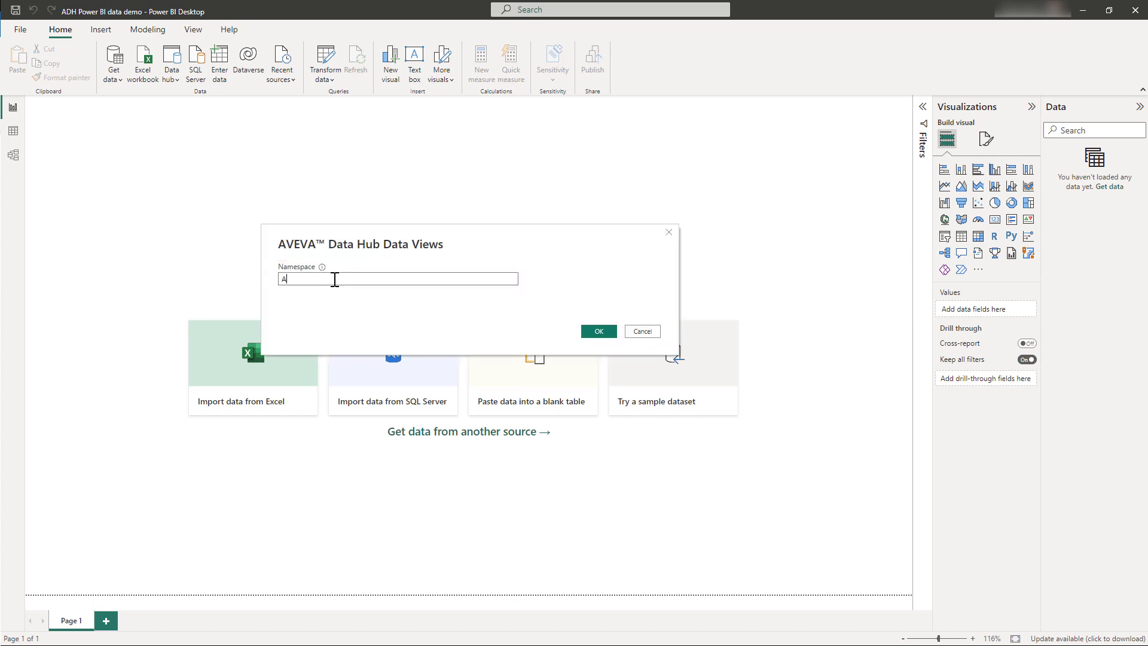
{"action": "type", "text": "VEVA-Events"}
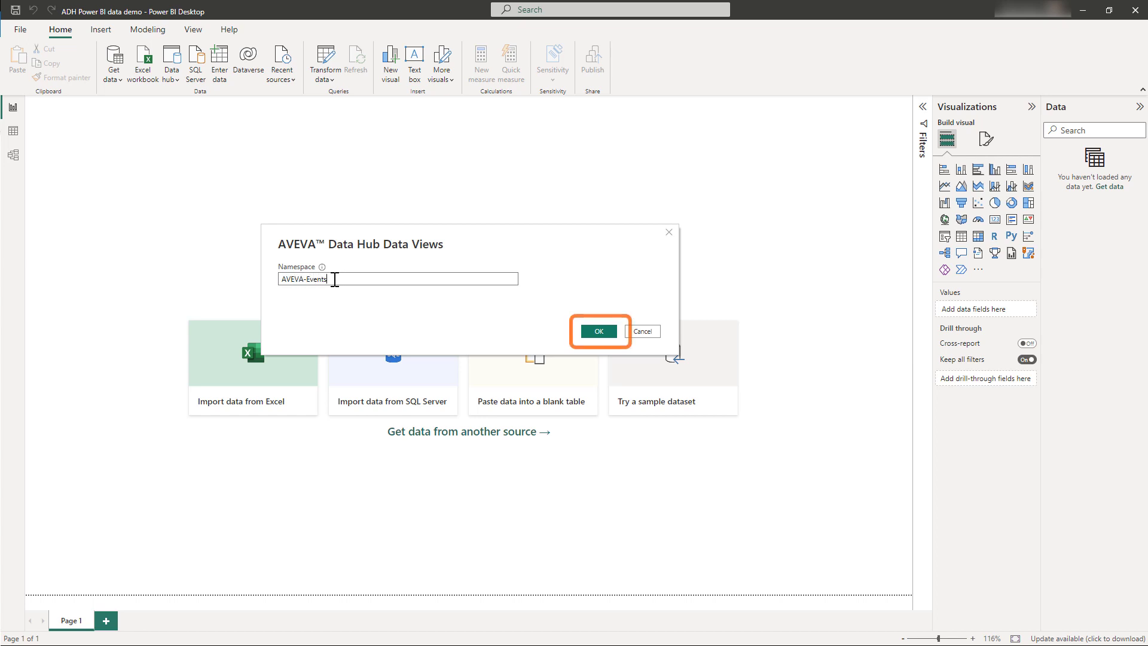
{"action": "left_click", "coordinate": [594, 335]}
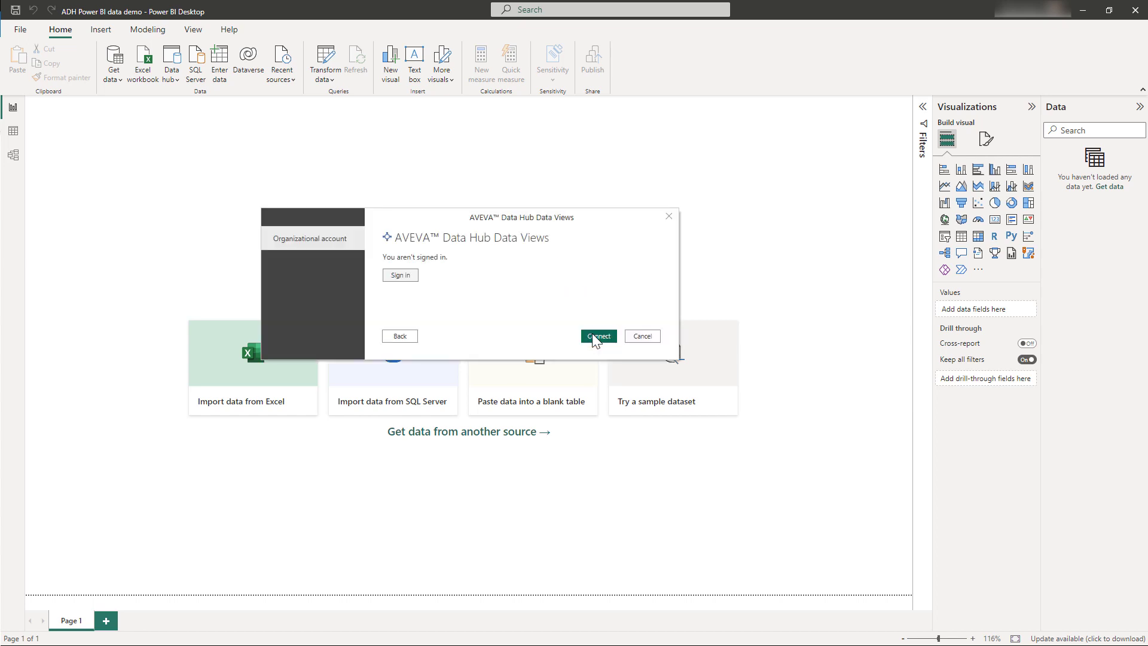
Sign in to AVEVA Data Hub with the Americas-ADH-LH1 account and connect to the data views.
{"action": "left_click", "coordinate": [409, 278]}
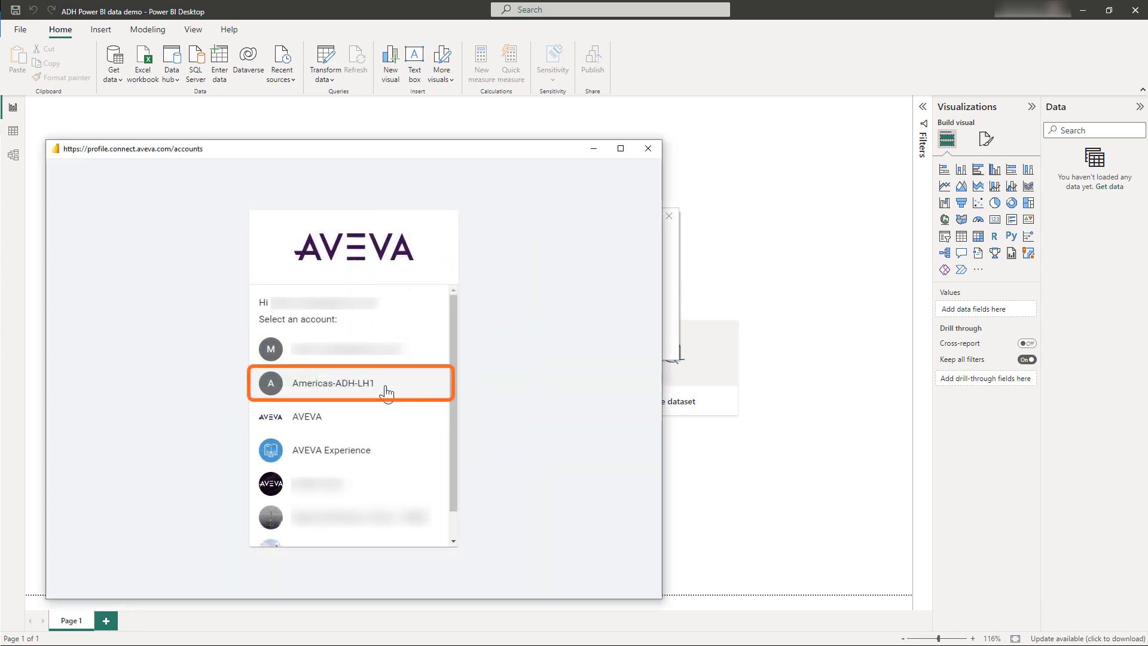
{"action": "left_click", "coordinate": [387, 392]}
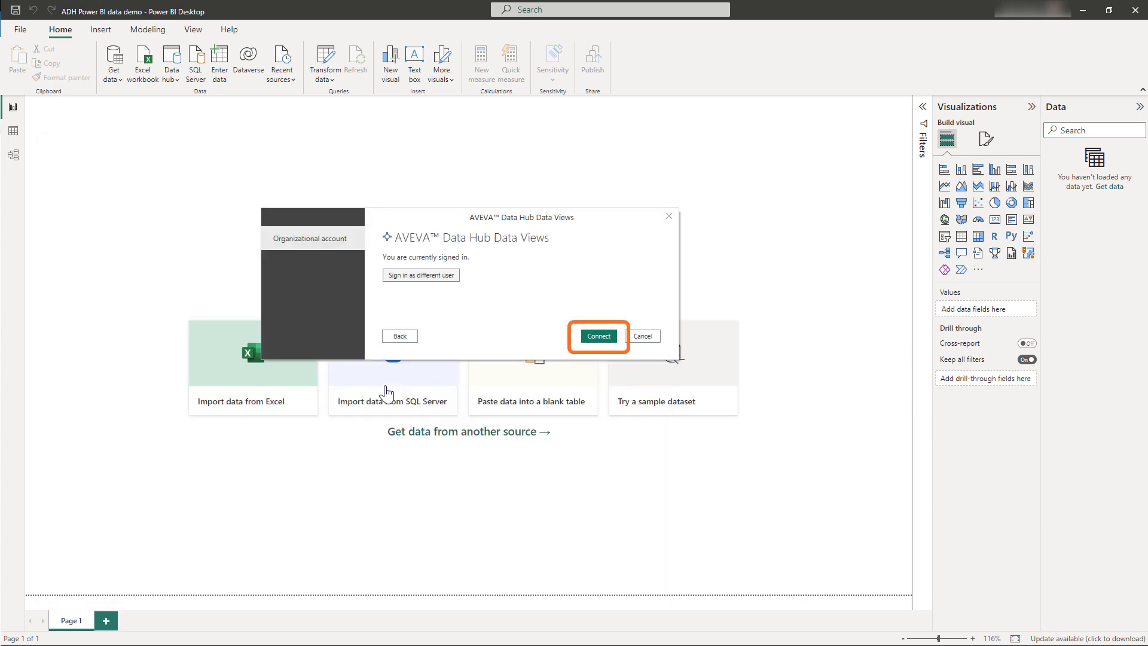
{"action": "left_click", "coordinate": [593, 336]}
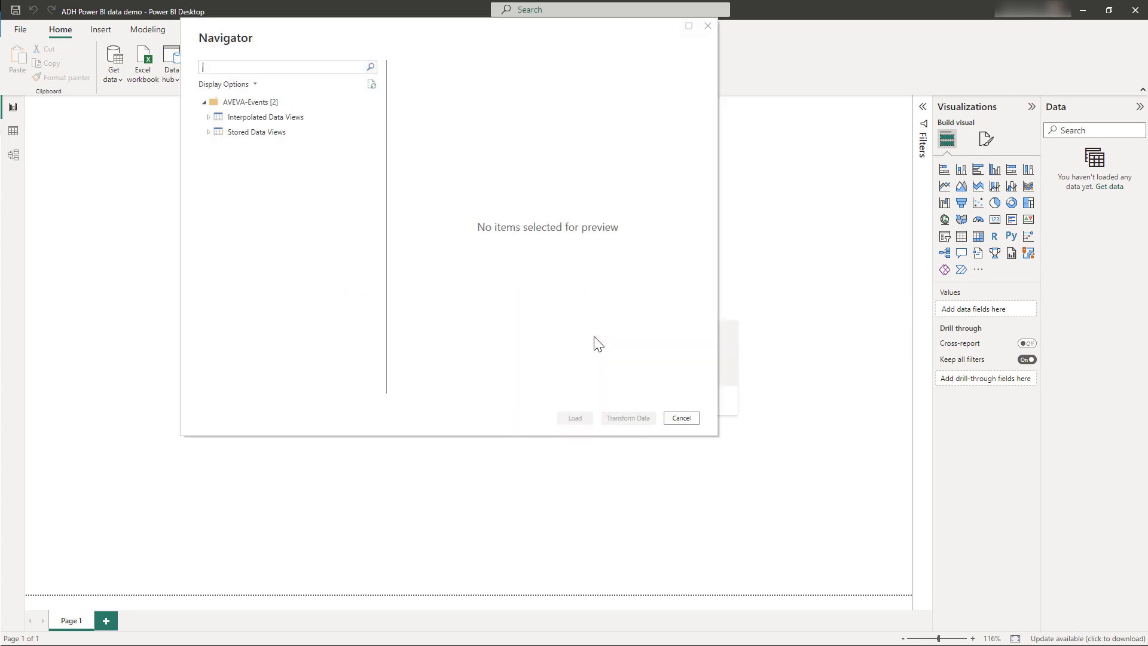
Browse the Stored Data Views, then select Windtopia Wind Farm Generation under Interpolated Data Views for preview.
{"action": "left_click", "coordinate": [208, 131]}
{"action": "scroll", "coordinate": [256, 254], "scroll_direction": "down", "scroll_amount": 2}
{"action": "scroll", "coordinate": [256, 248], "scroll_direction": "up", "scroll_amount": 2}
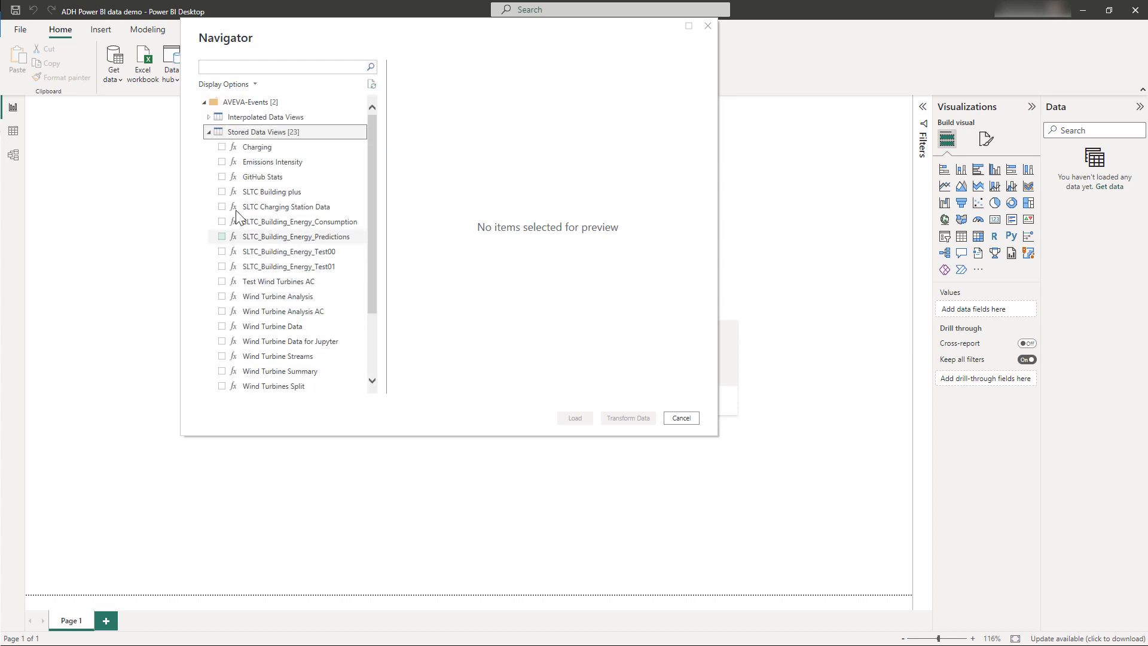
{"action": "left_click", "coordinate": [208, 132]}
{"action": "left_click", "coordinate": [208, 118]}
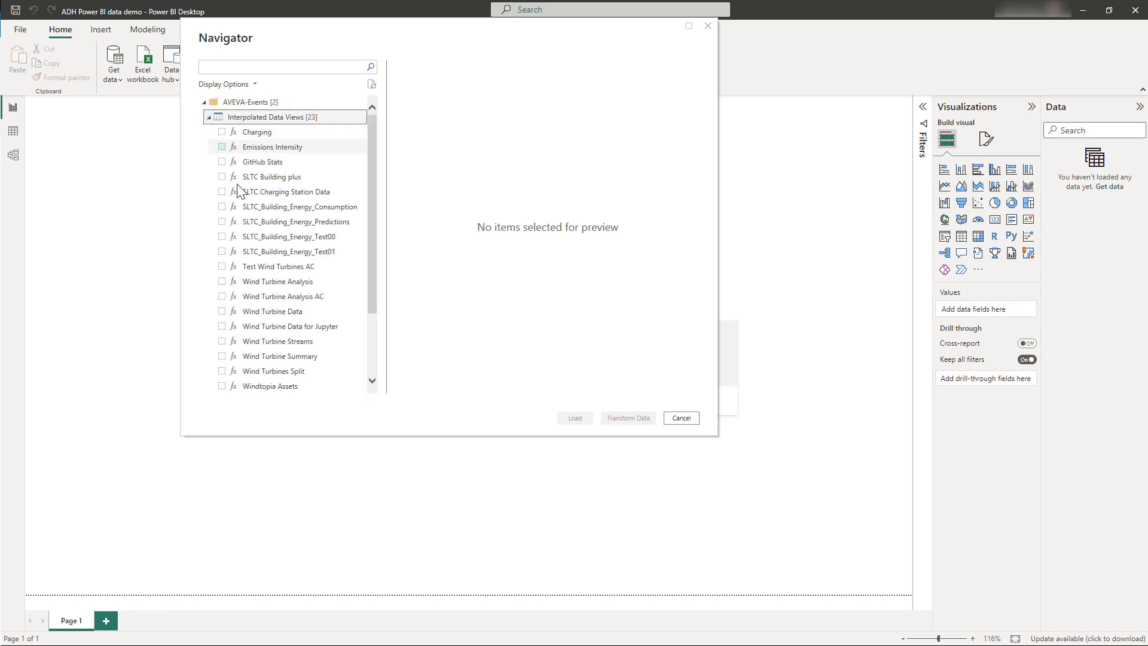
{"action": "scroll", "coordinate": [247, 211], "scroll_direction": "down", "scroll_amount": 2}
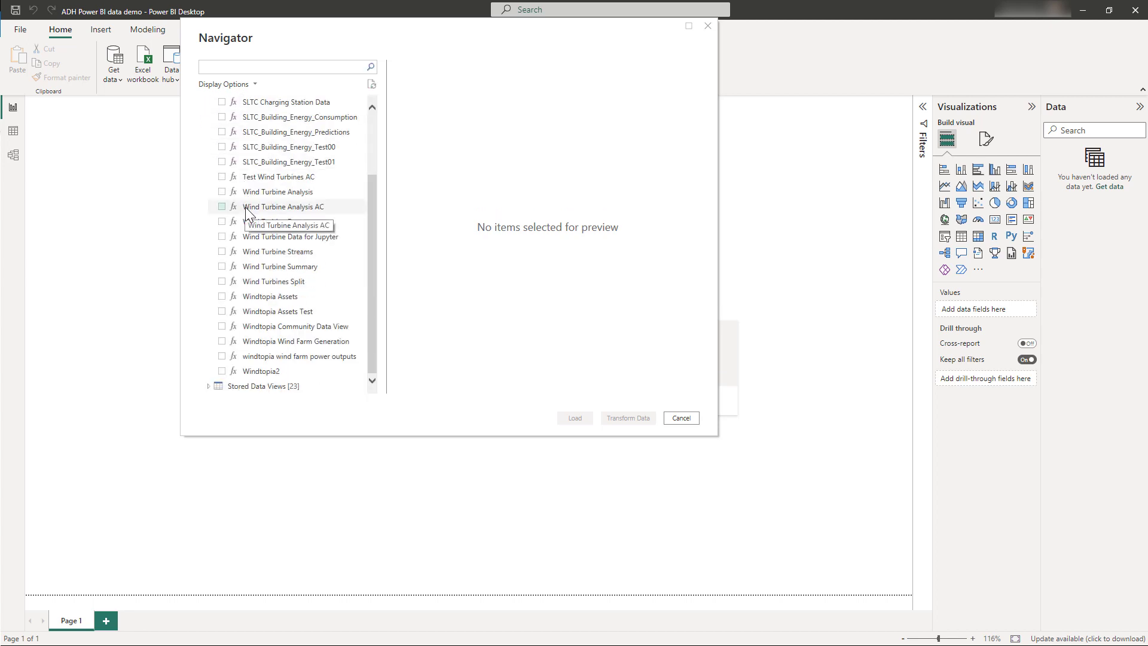
{"action": "left_click", "coordinate": [222, 341]}
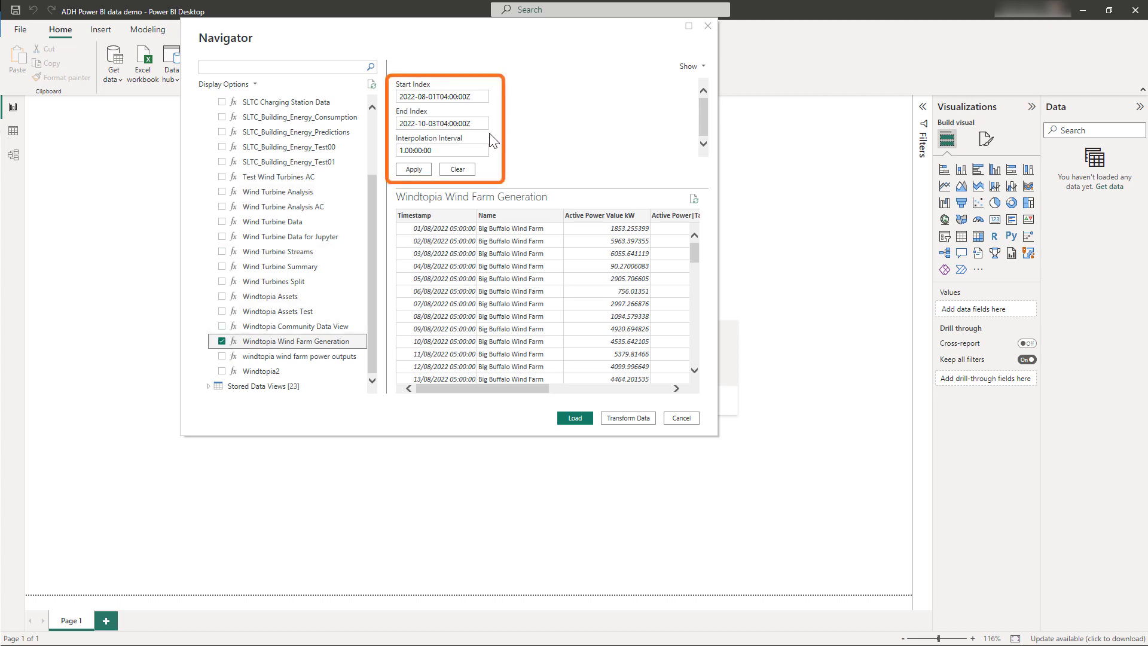
Clear the query parameters and set the Start Index of the wind farm data view to 2021-01-01.
{"action": "left_click", "coordinate": [458, 169]}
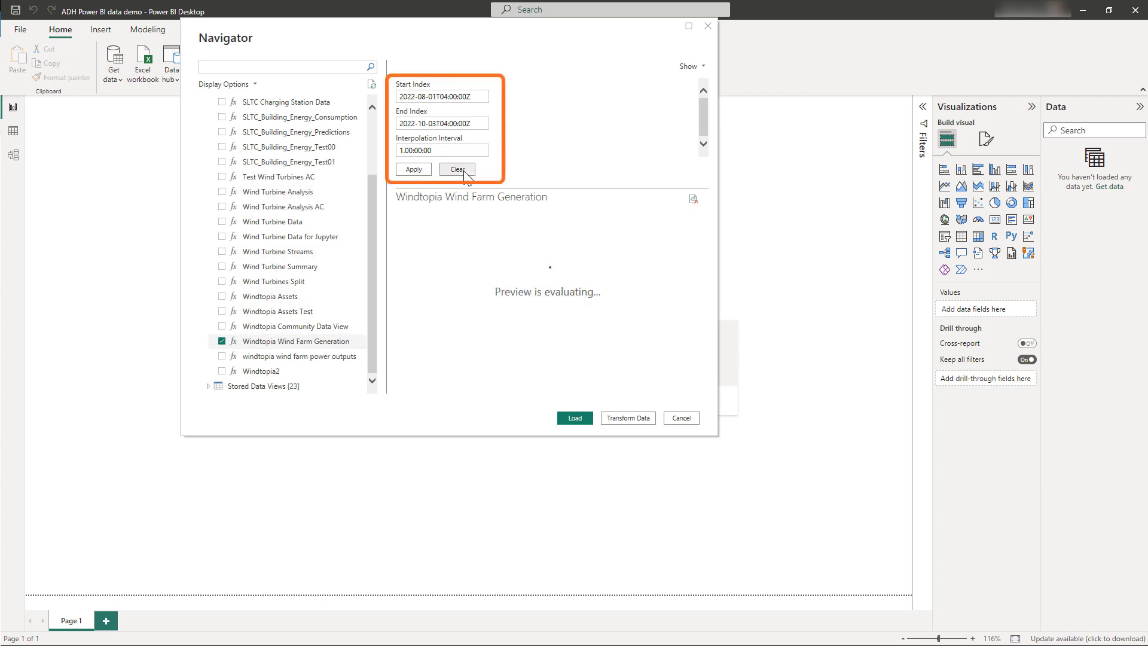
{"action": "left_click", "coordinate": [479, 96]}
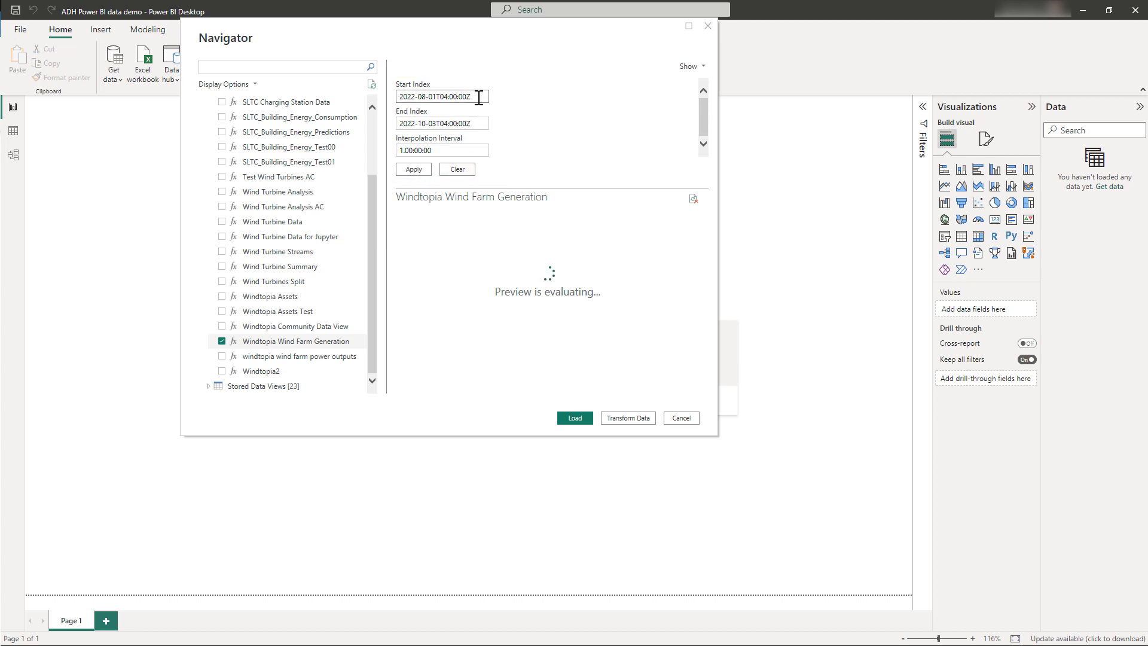
{"action": "key", "text": "BackSpace"}
{"action": "key", "text": "BackSpace"}
{"action": "key", "text": "BackSpace"}
{"action": "key", "text": "BackSpace"}
{"action": "key", "text": "BackSpace"}
{"action": "key", "text": "BackSpace"}
{"action": "key", "text": "BackSpace"}
{"action": "key", "text": "BackSpace"}
{"action": "key", "text": "BackSpace"}
{"action": "key", "text": "BackSpace"}
{"action": "key", "text": "BackSpace"}
{"action": "key", "text": "BackSpace"}
{"action": "key", "text": "BackSpace"}
{"action": "key", "text": "BackSpace"}
{"action": "key", "text": "BackSpace"}
{"action": "key", "text": "BackSpace"}
{"action": "key", "text": "BackSpace"}
{"action": "key", "text": "BackSpace"}
{"action": "key", "text": "BackSpace"}
{"action": "key", "text": "BackSpace"}
{"action": "type", "text": "2021"}
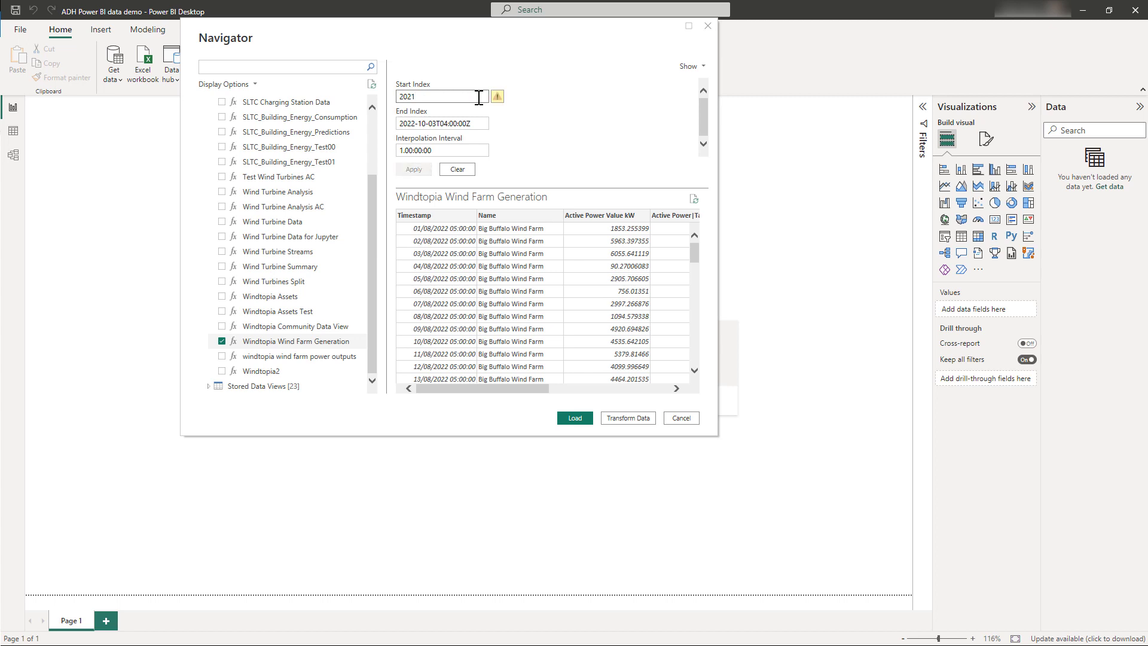
{"action": "type", "text": "-01-01"}
Set the End Index of the wind farm data view to 2021-03-01 and apply the parameters to the preview.
{"action": "left_click", "coordinate": [479, 121]}
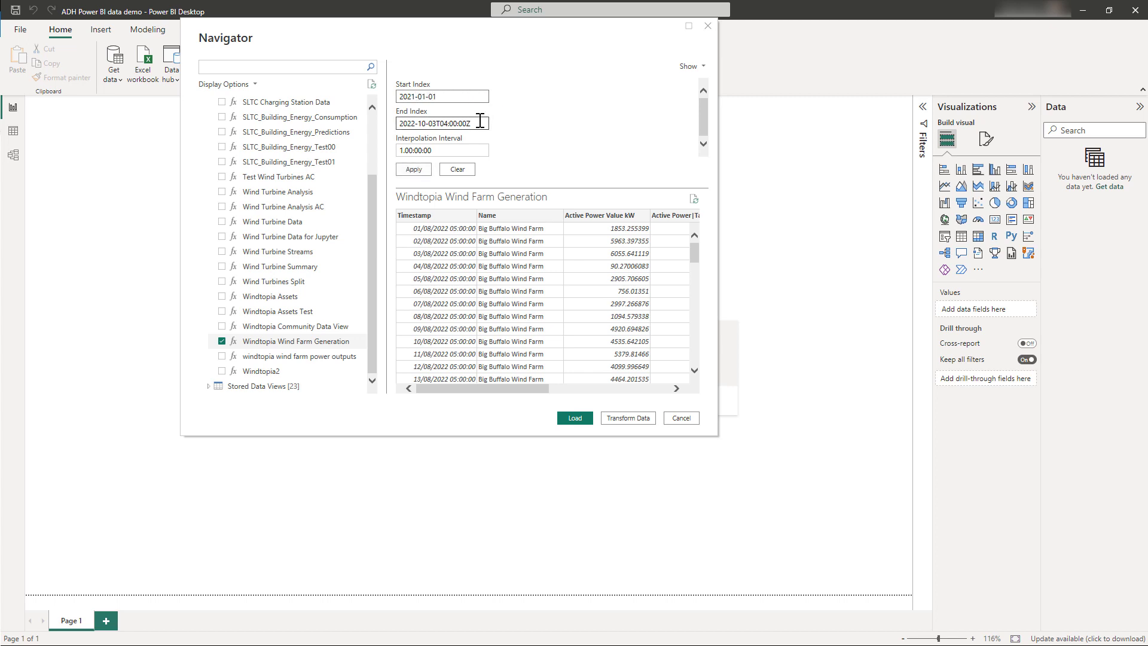
{"action": "key", "text": "BackSpace"}
{"action": "key", "text": "BackSpace"}
{"action": "key", "text": "BackSpace"}
{"action": "key", "text": "BackSpace"}
{"action": "key", "text": "BackSpace"}
{"action": "key", "text": "BackSpace"}
{"action": "key", "text": "BackSpace"}
{"action": "key", "text": "BackSpace"}
{"action": "key", "text": "BackSpace"}
{"action": "key", "text": "BackSpace"}
{"action": "key", "text": "BackSpace"}
{"action": "key", "text": "BackSpace"}
{"action": "key", "text": "BackSpace"}
{"action": "key", "text": "BackSpace"}
{"action": "key", "text": "BackSpace"}
{"action": "key", "text": "BackSpace"}
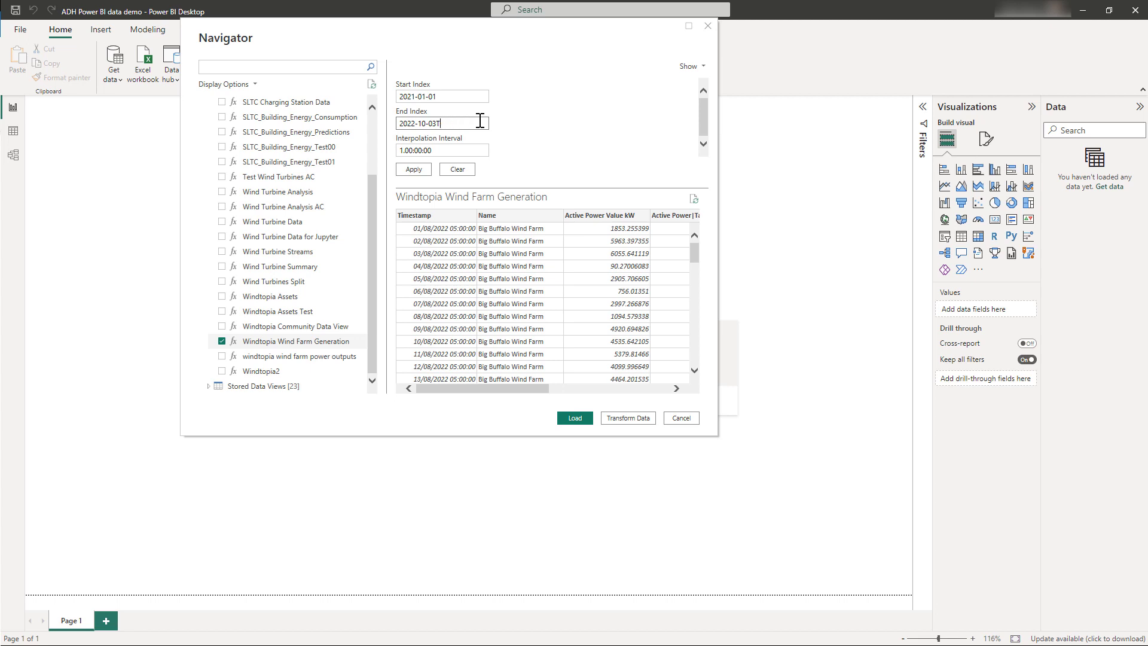
{"action": "type", "text": "1-03-01"}
{"action": "left_click", "coordinate": [424, 170]}
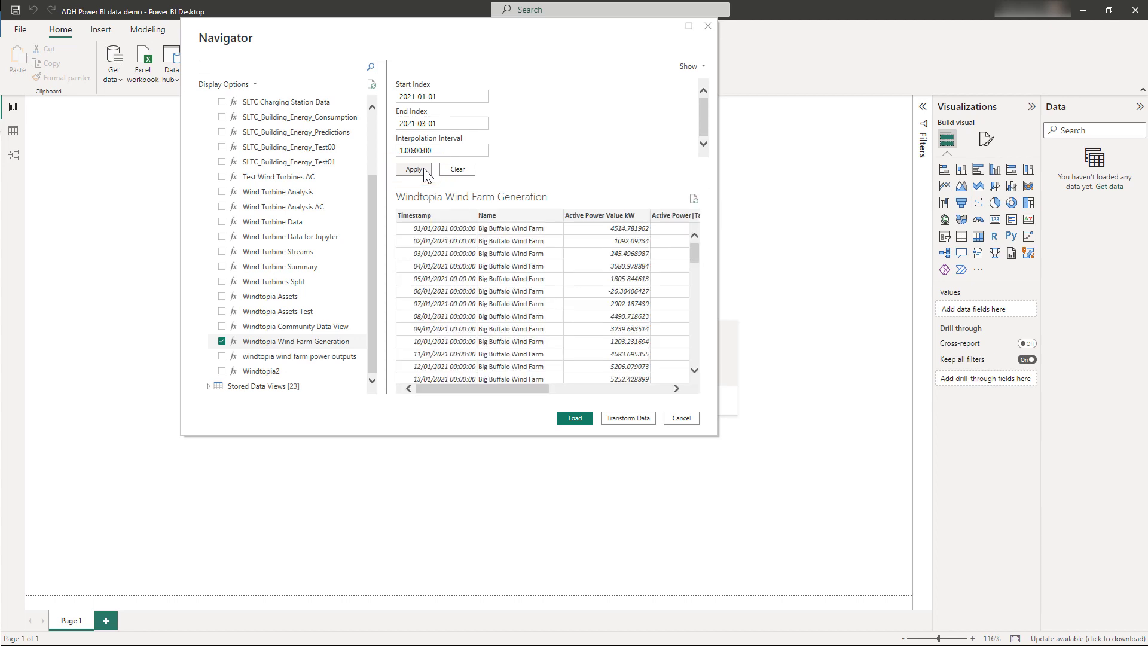
Check the previewed wind farm rows and load the Windtopia Wind Farm Generation data into the report.
{"action": "scroll", "coordinate": [450, 294], "scroll_direction": "down", "scroll_amount": 3}
{"action": "scroll", "coordinate": [449, 294], "scroll_direction": "down", "scroll_amount": 12}
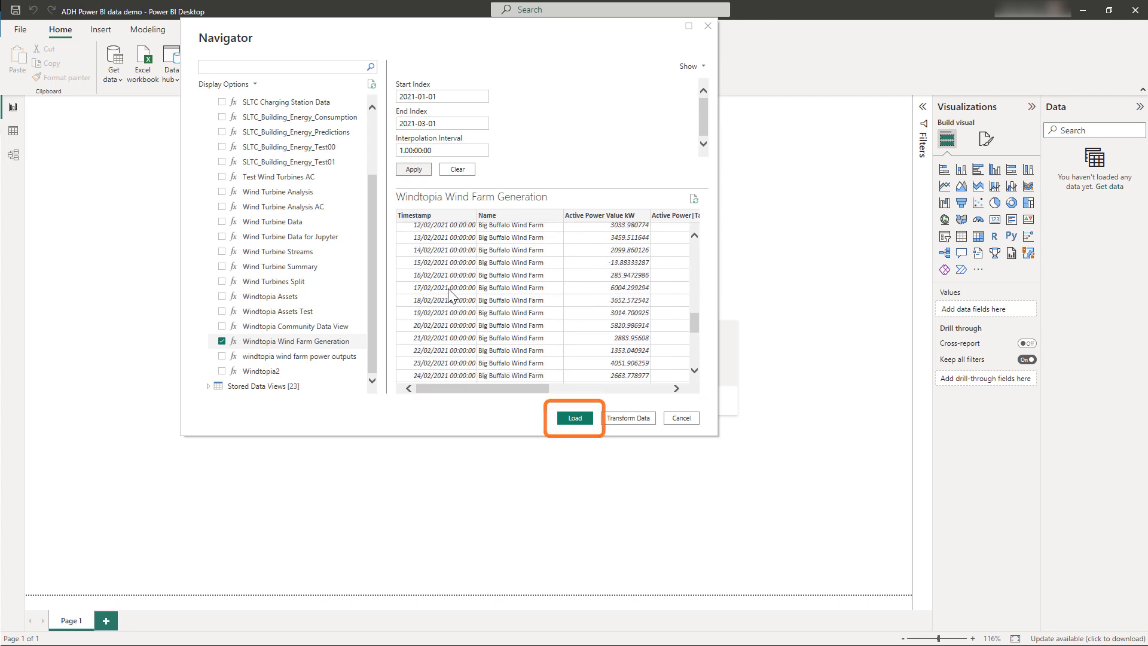
{"action": "left_click", "coordinate": [574, 418]}
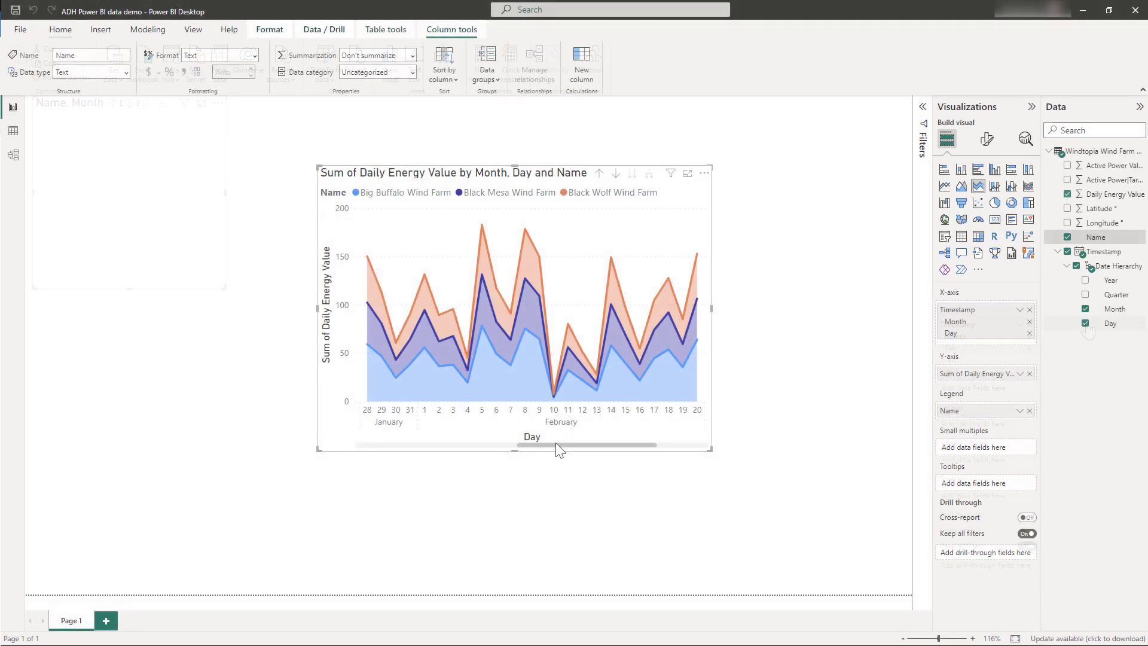
Examine the rest of the daily energy area chart along its day axis.
{"action": "left_click_drag", "start_coordinate": [554, 444], "coordinate": [618, 445]}
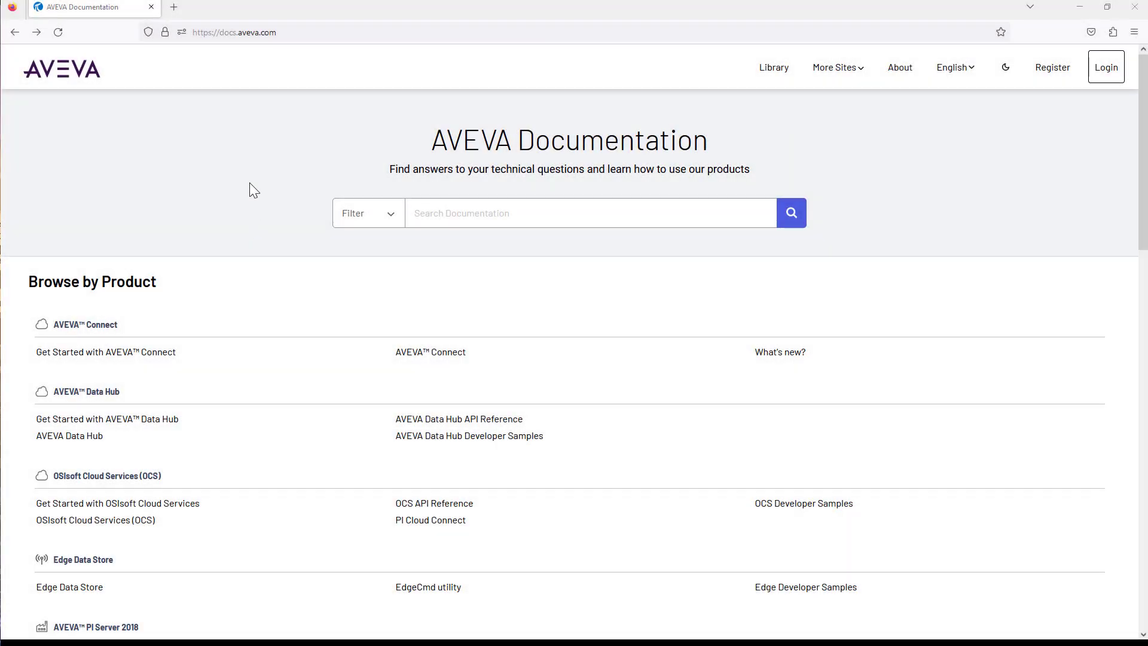
Switch to the browser and open the Get started with AVEVA Data Hub documentation on docs.aveva.com.
{"action": "left_click", "coordinate": [252, 31]}
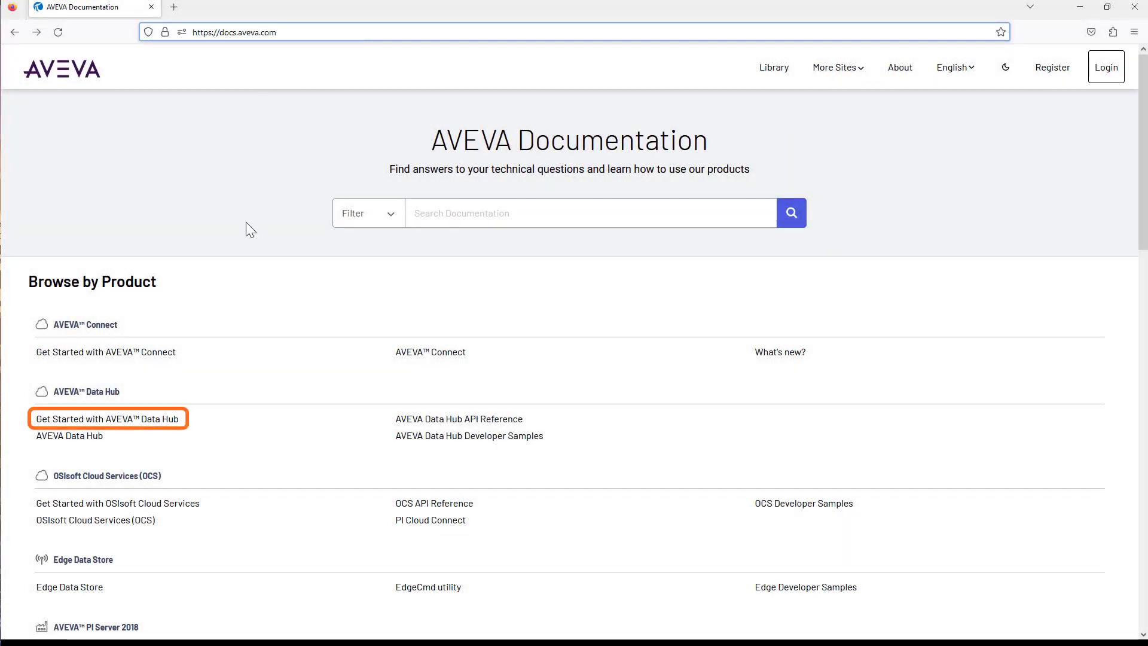
{"action": "left_click", "coordinate": [169, 419]}
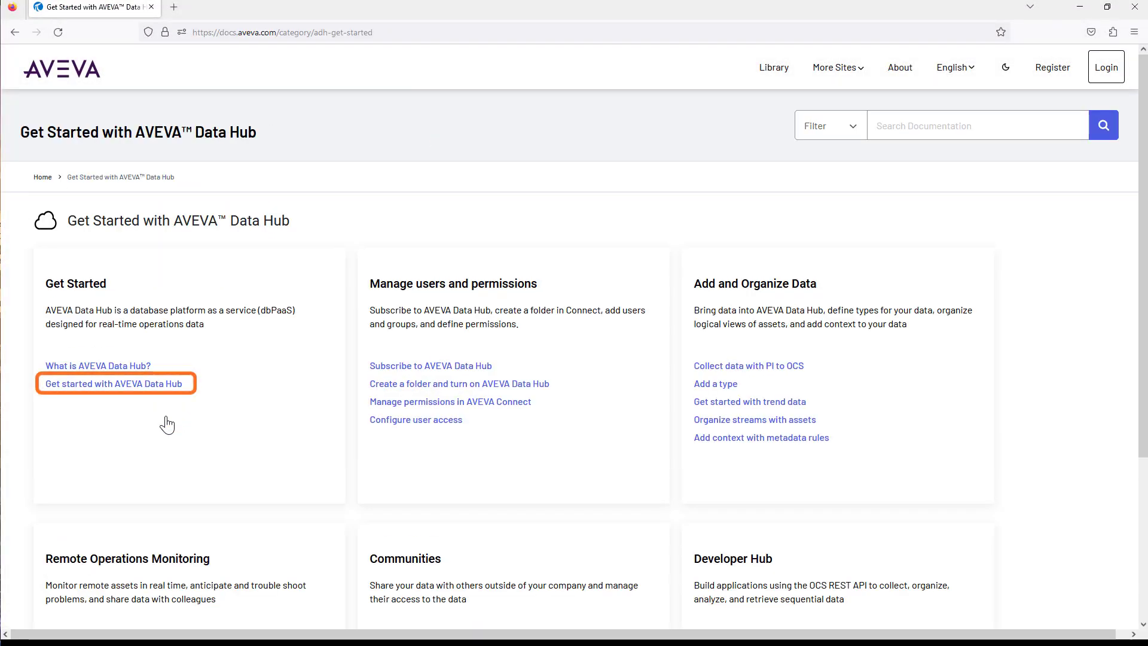
{"action": "left_click", "coordinate": [162, 392]}
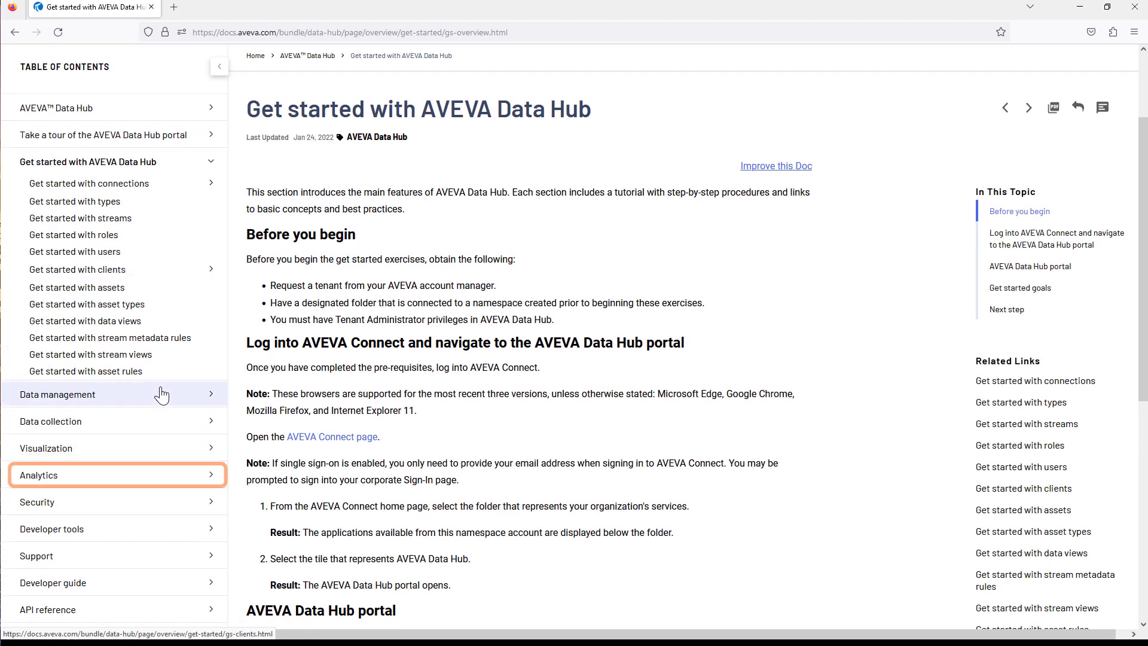
Open the Power BI Connector setup page in the Analytics documentation and review its requirements and installation instructions.
{"action": "left_click", "coordinate": [96, 469]}
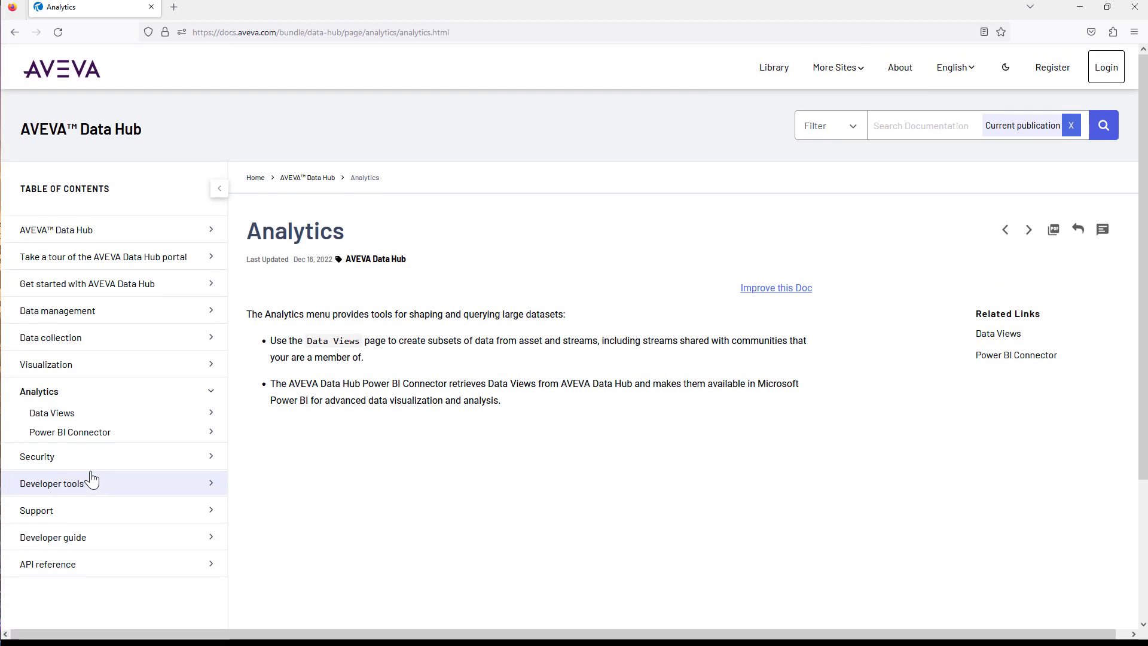
{"action": "left_click", "coordinate": [96, 431]}
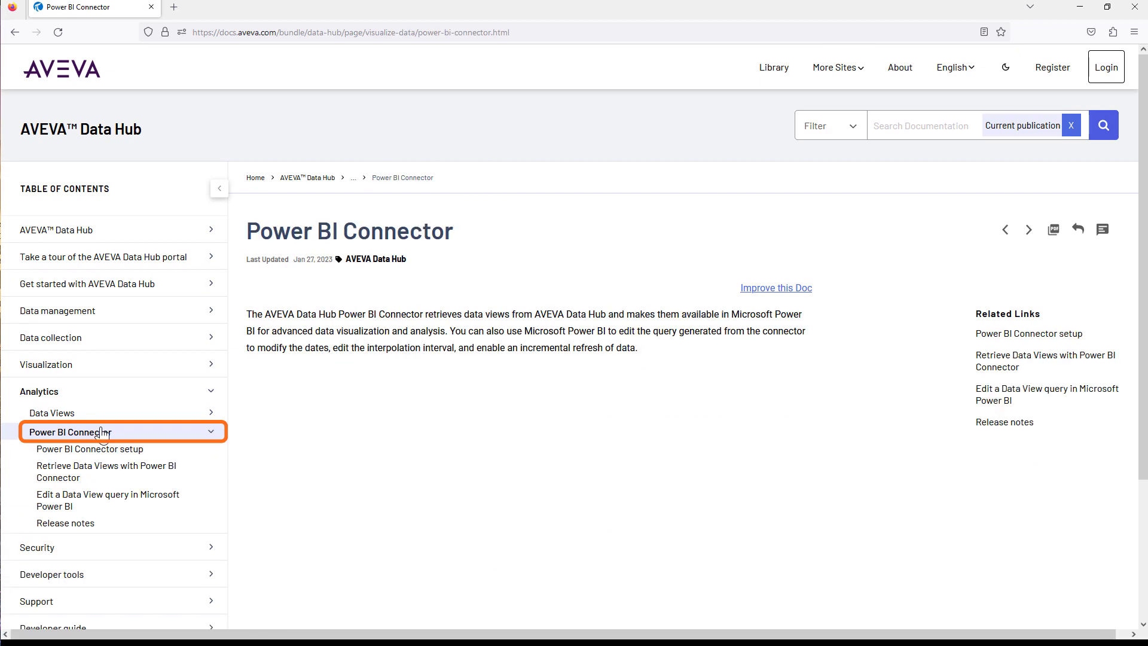
{"action": "left_click", "coordinate": [105, 449]}
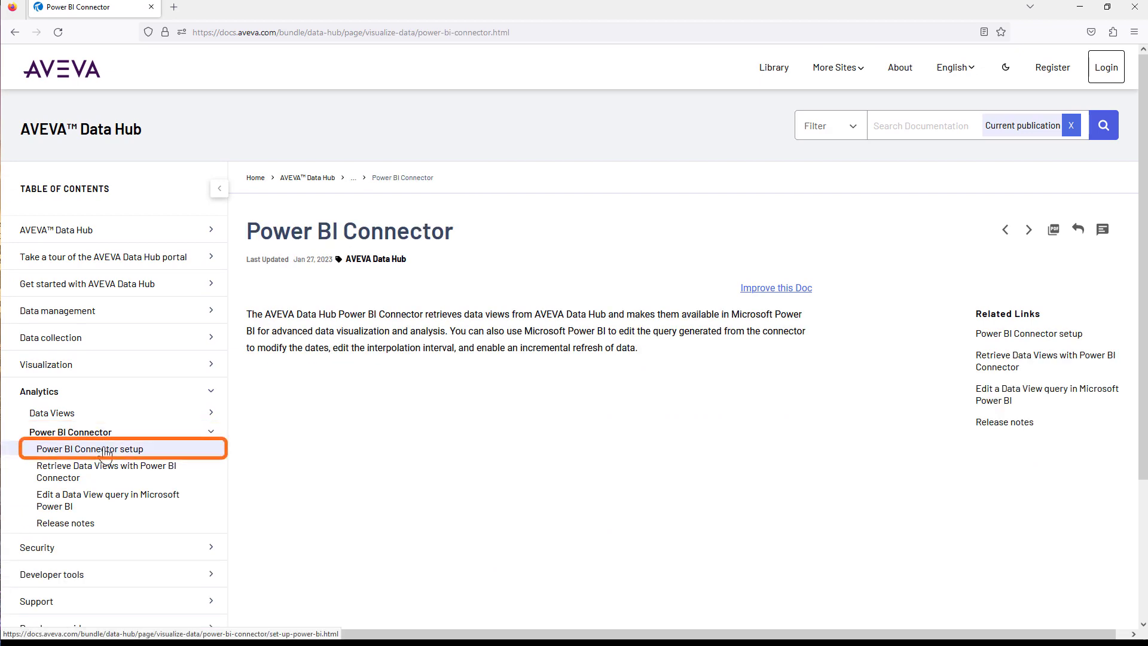
{"action": "scroll", "coordinate": [362, 418], "scroll_direction": "down", "scroll_amount": 8}
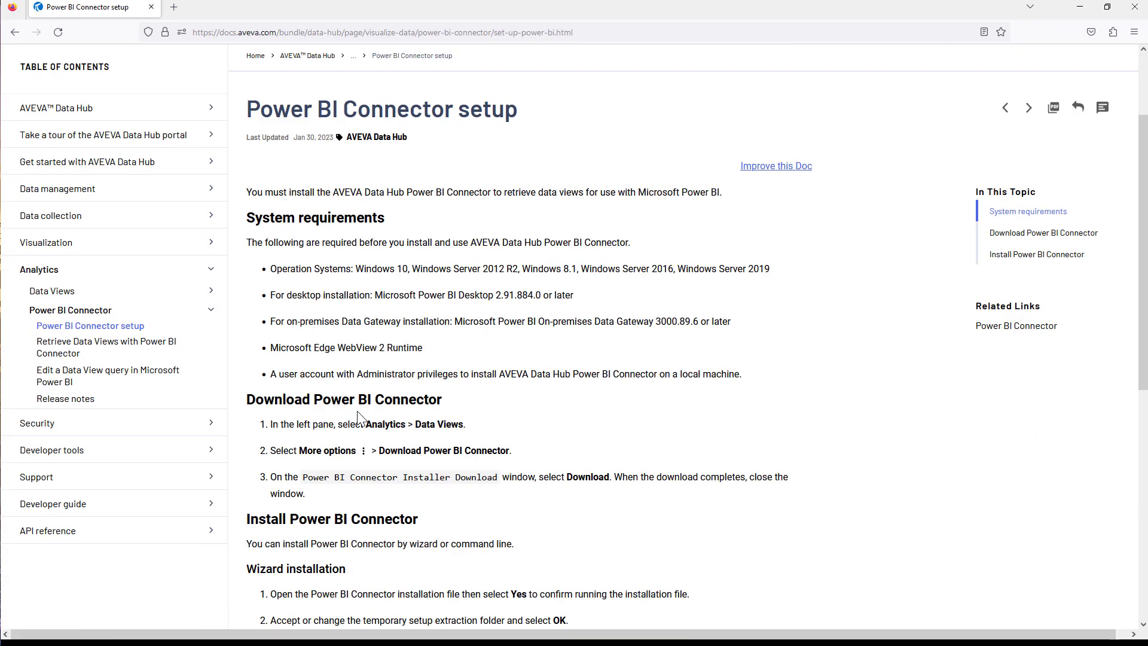